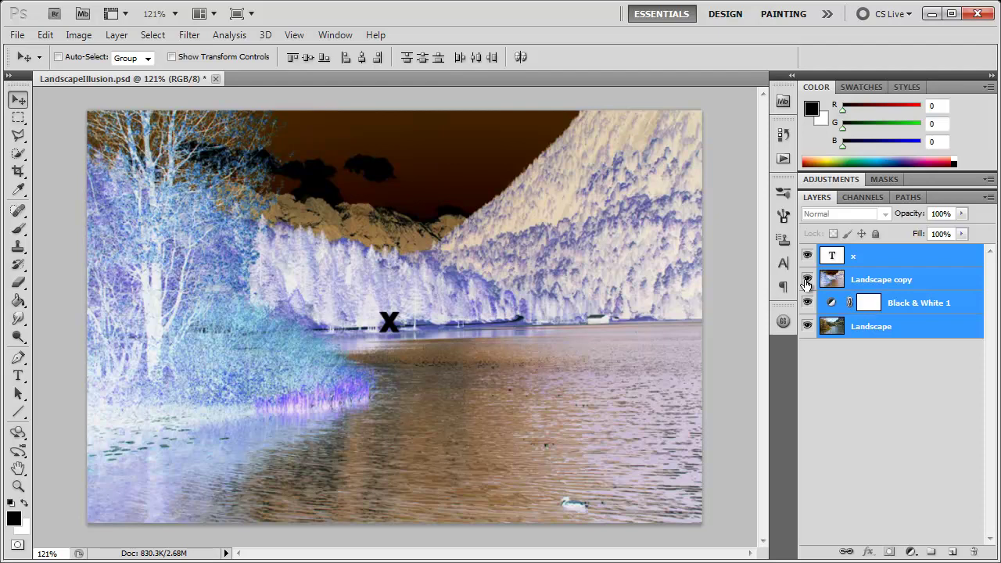
Hide the Landscape copy layer to reveal the greyscale landscape with the X
left_click(806, 280)
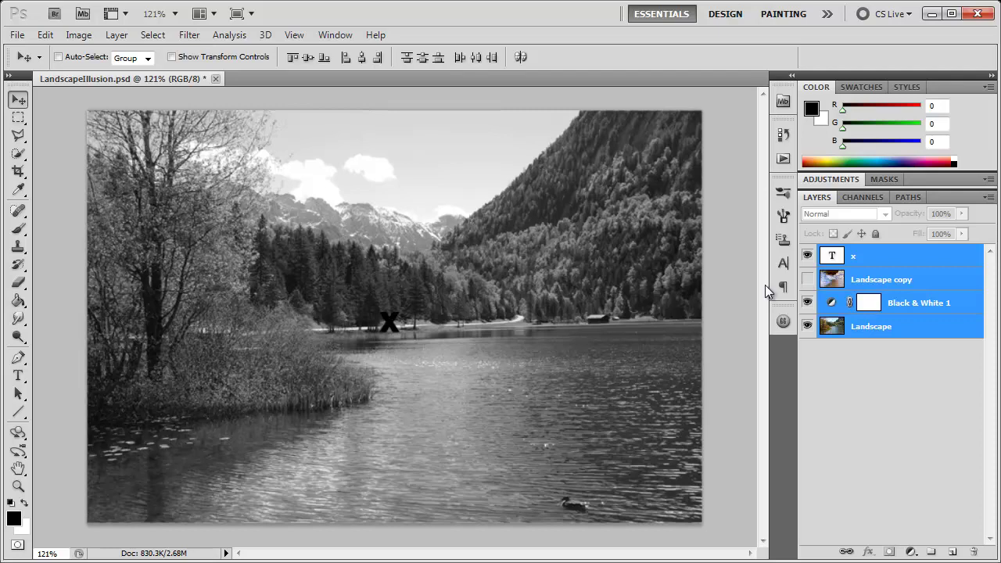
left_click(807, 280)
left_click(806, 280)
Open the Landscape.jpg image
left_click(17, 34)
left_click(27, 65)
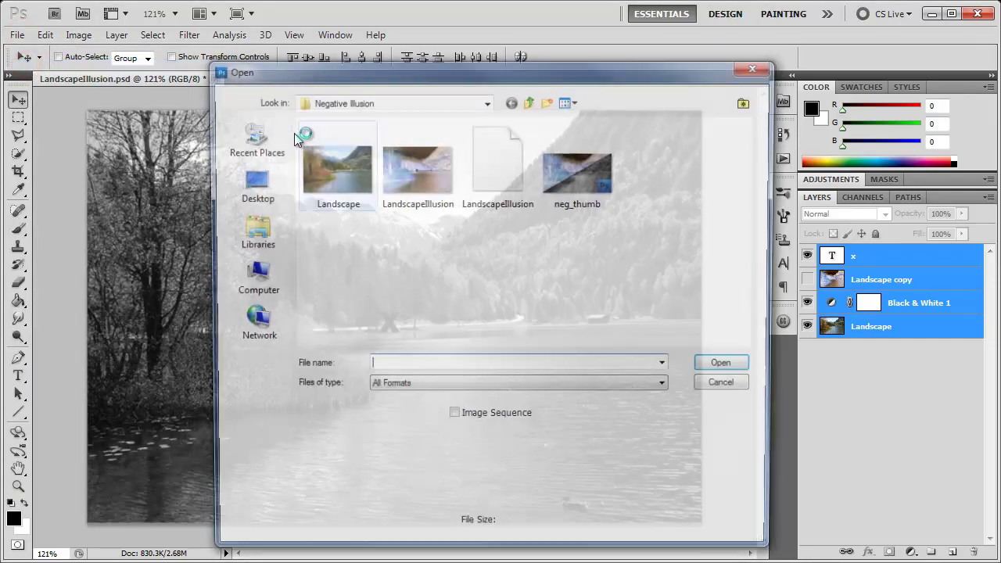
double_click(333, 172)
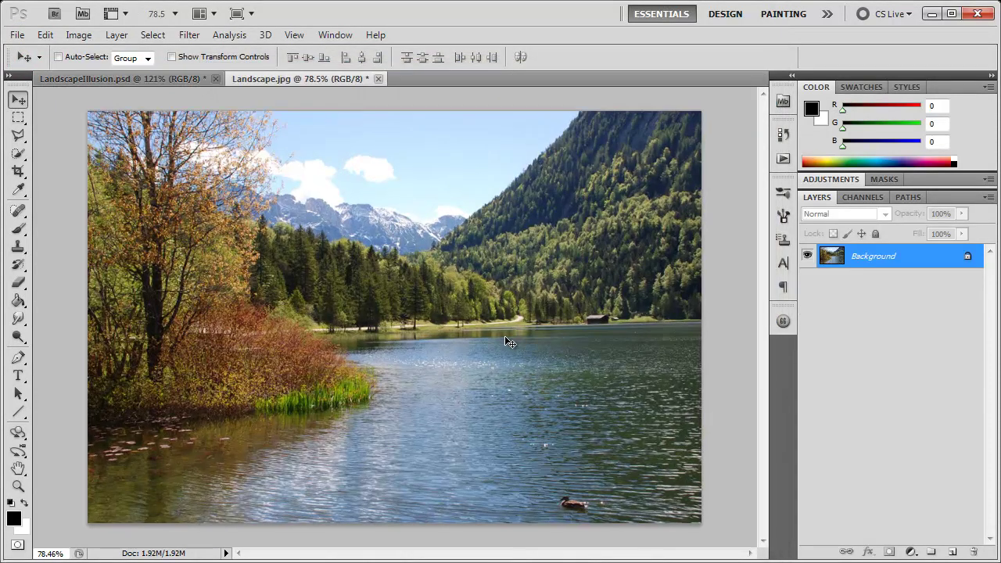
Convert the Background into a layer named Landscape and duplicate it as Landscape copy
double_click(896, 268)
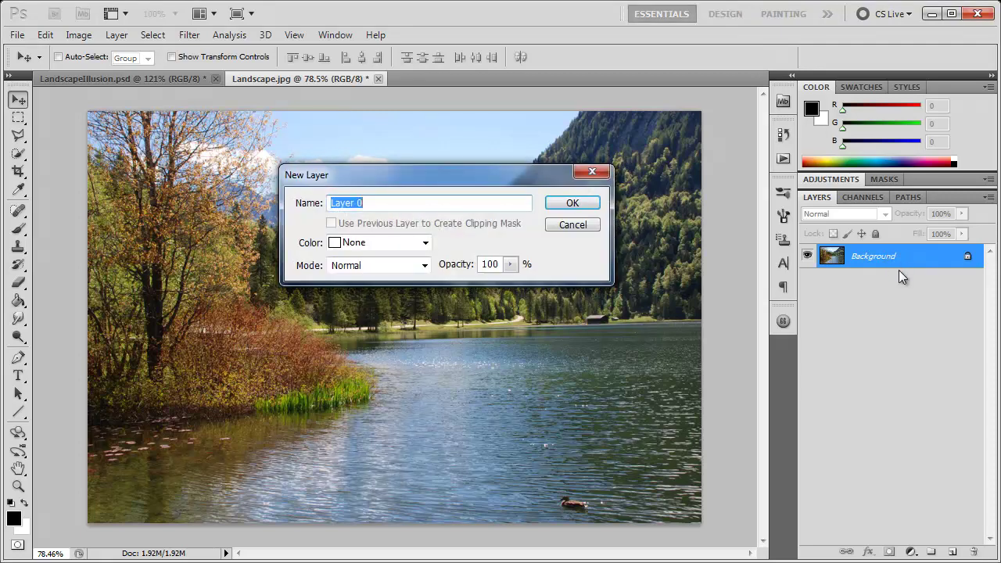
type("Landscape")
key("Return")
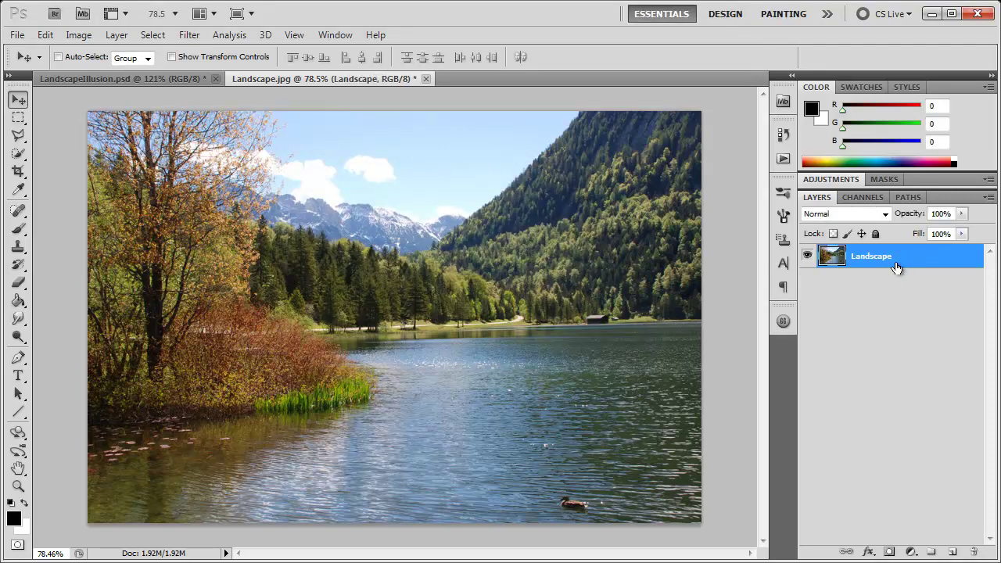
left_click(913, 259)
left_click_drag(913, 259, 952, 551)
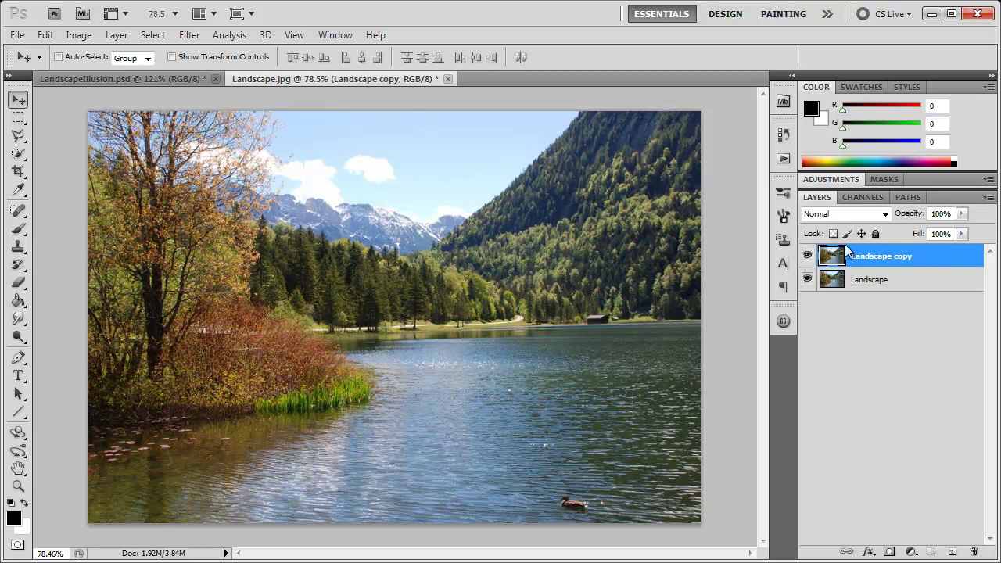
Invert Landscape copy's colours, hide it, and select the Landscape layer
left_click(79, 34)
mouse_move(94, 75)
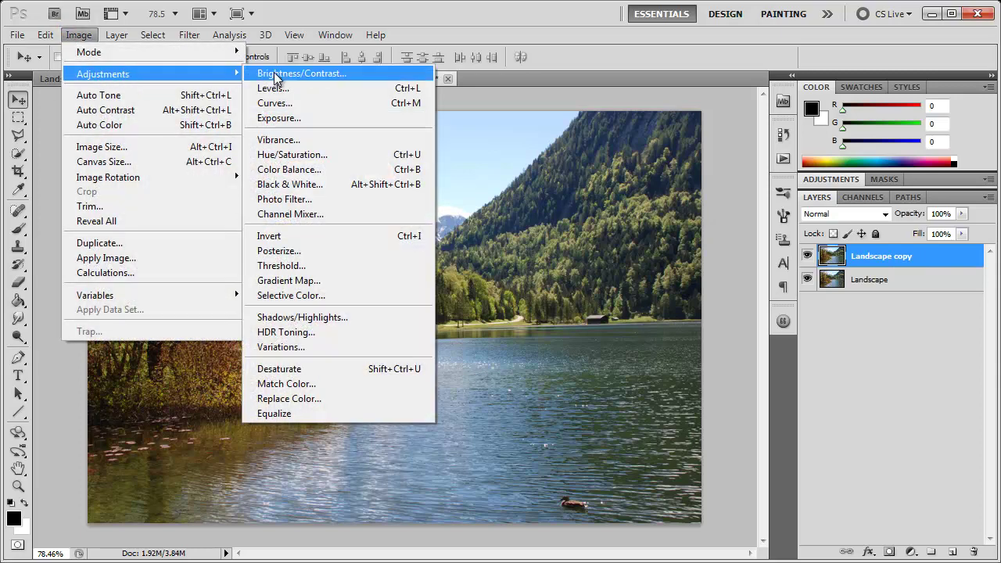
left_click(397, 237)
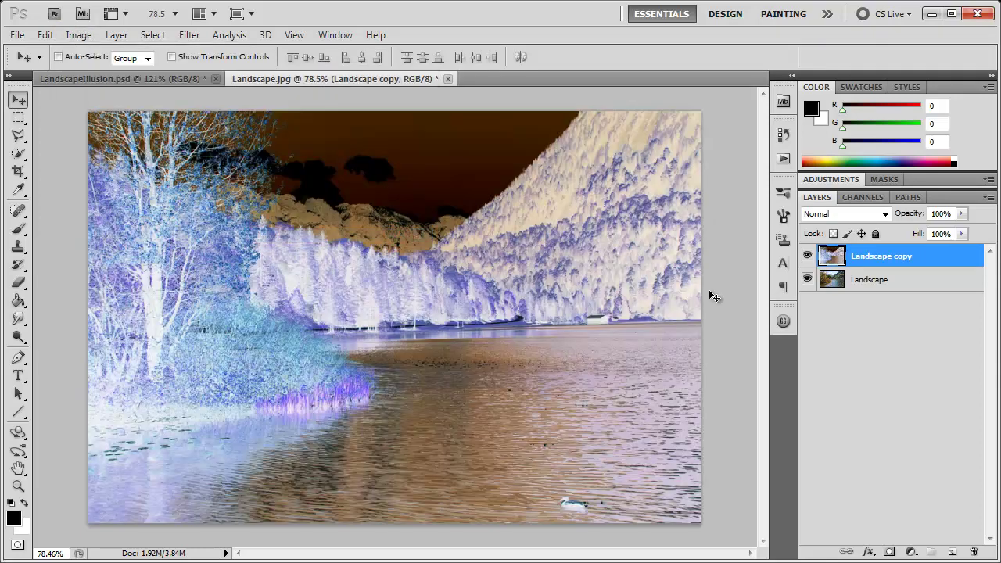
left_click(809, 257)
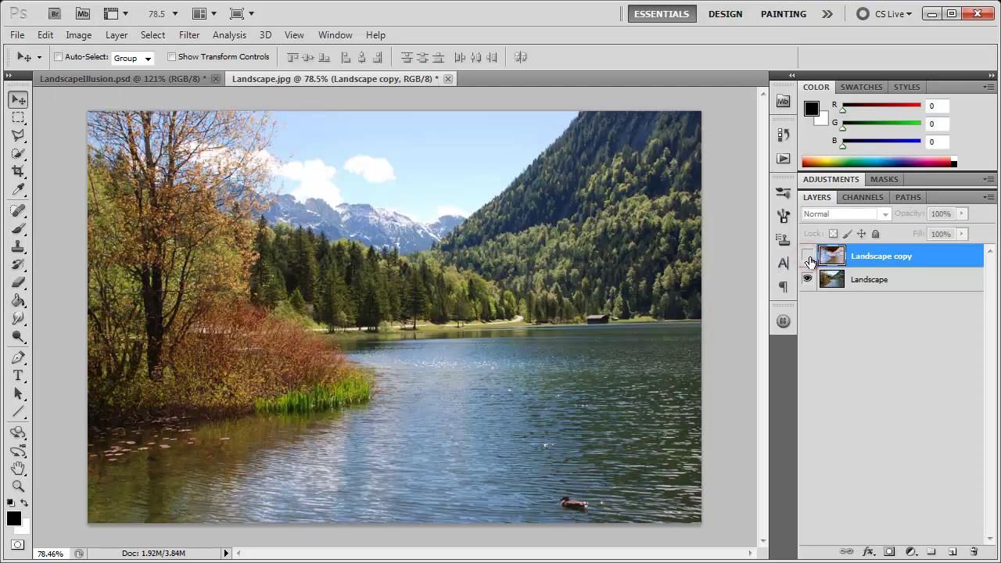
left_click(914, 289)
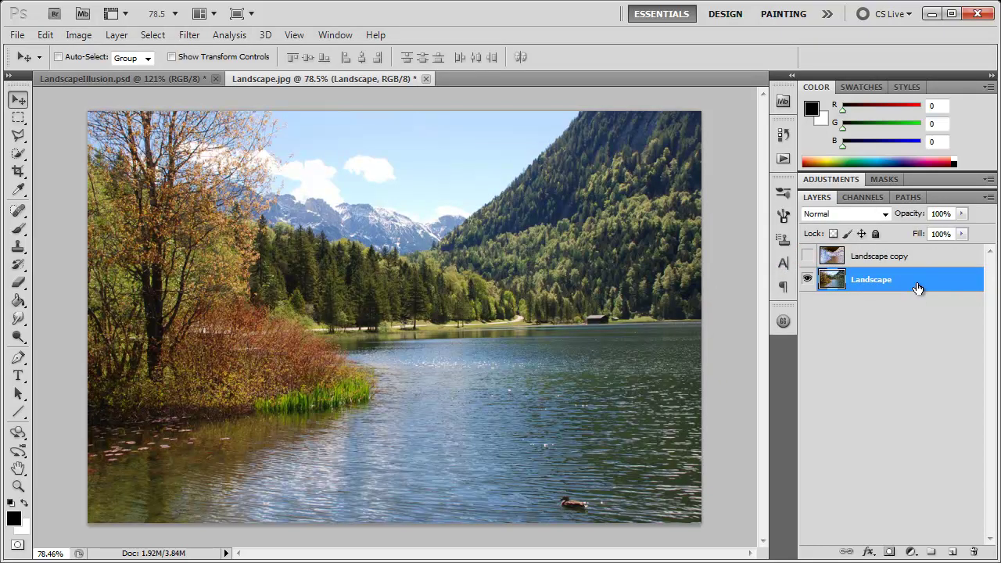
Add a Black & White adjustment layer above Landscape
left_click(910, 553)
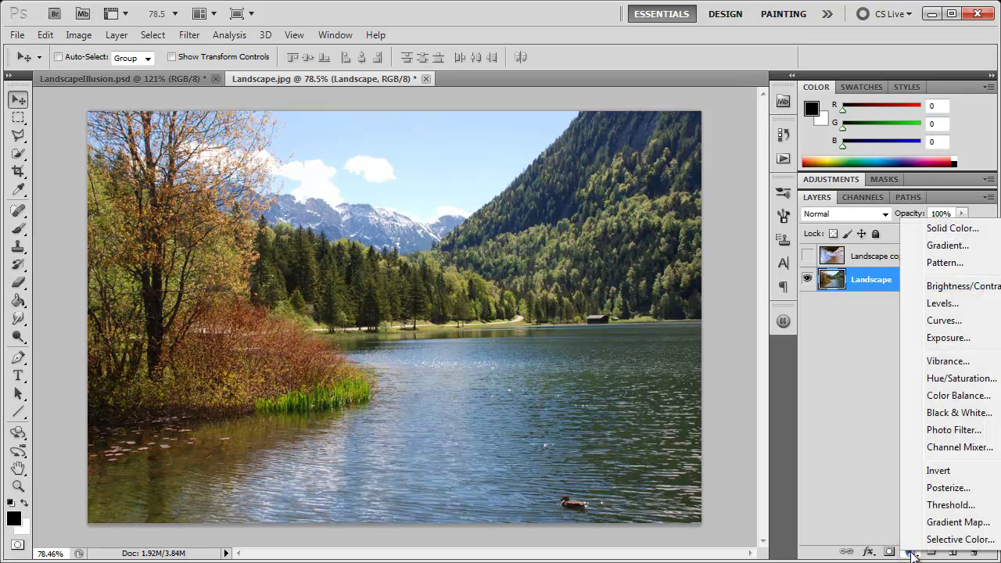
left_click(936, 415)
left_click(816, 458)
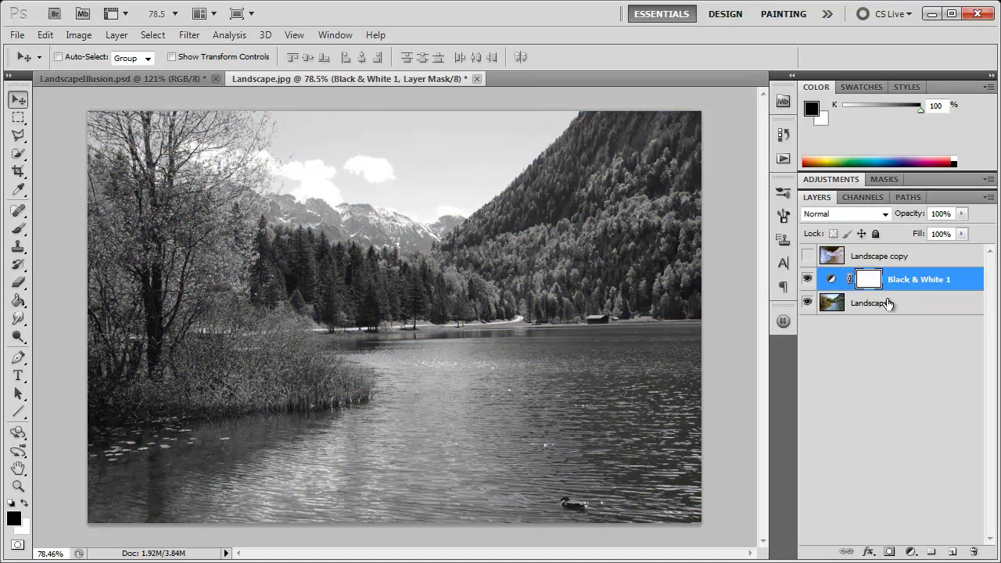
Toggle Black & White 1 and Landscape copy visibility to compare, leaving Landscape copy shown
left_click(807, 278)
left_click(807, 278)
left_click(924, 262)
left_click(807, 256)
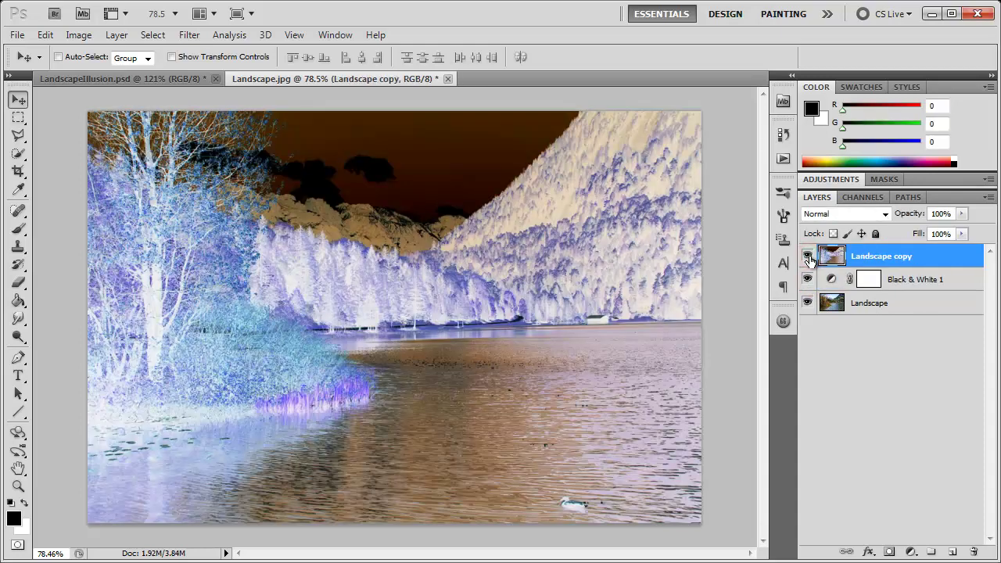
left_click(807, 256)
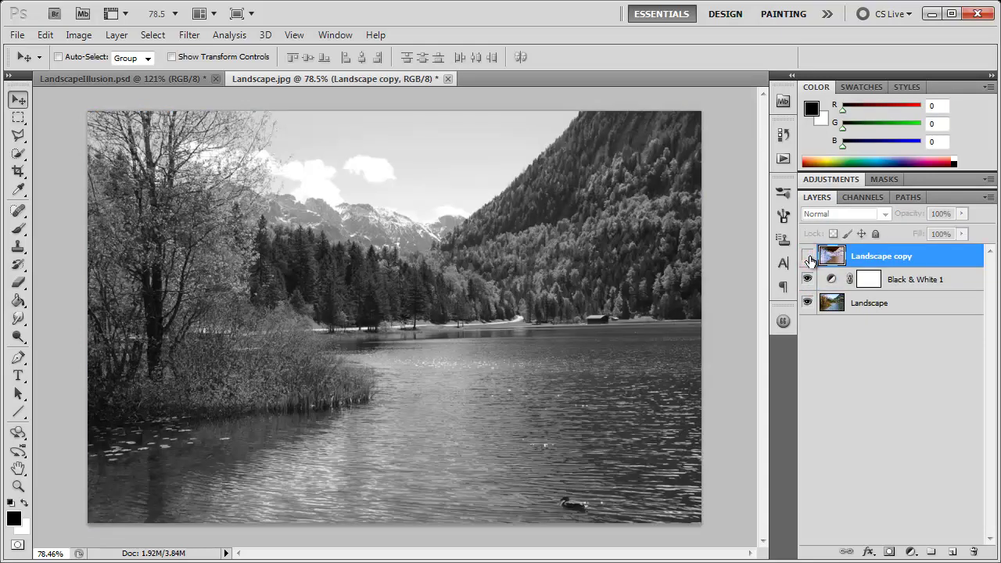
left_click(809, 258)
left_click(808, 258)
left_click(808, 258)
Type an X as a new text layer near the image centre
left_click(19, 376)
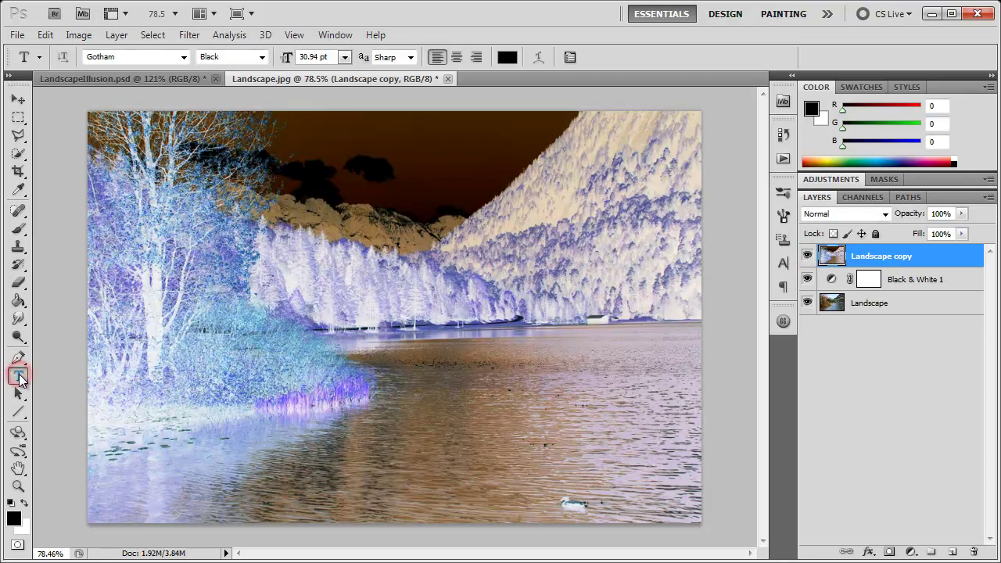
left_click(394, 329)
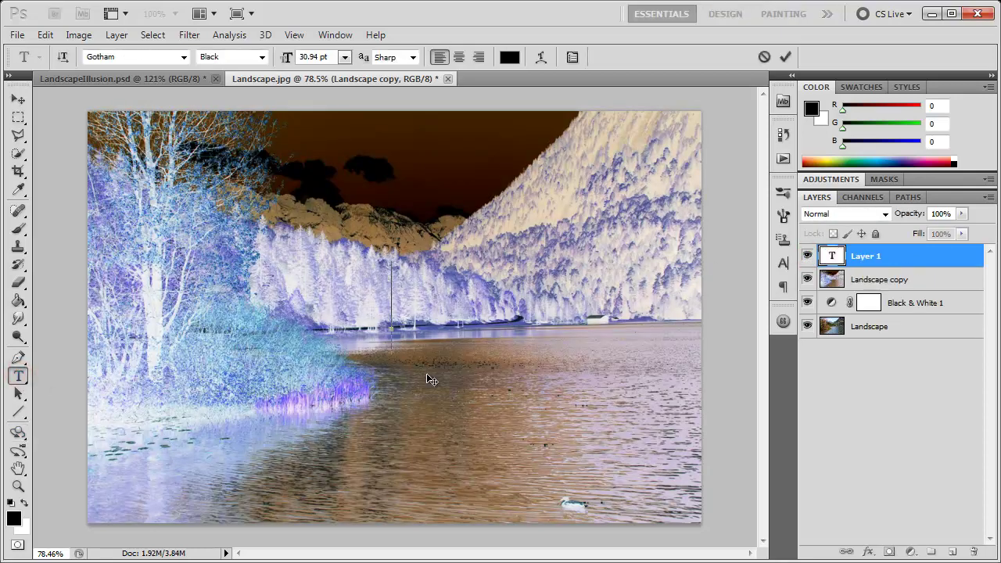
type("X")
key("ctrl+Return")
key("v")
Shrink the X's font size in the Character panel and move it slightly up and right
left_click(783, 263)
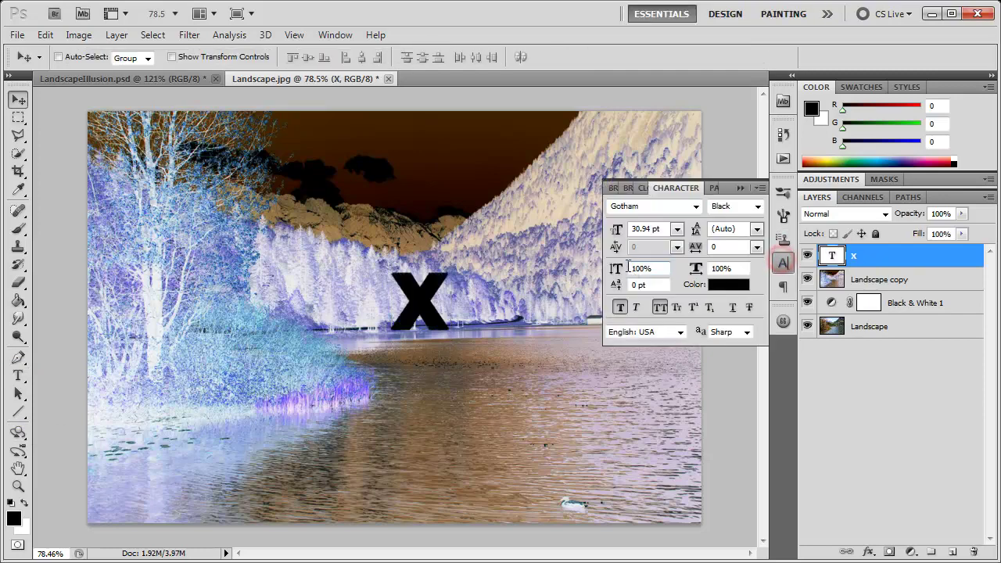
mouse_move(612, 232)
left_mouse_down()
mouse_move(594, 234)
mouse_move(616, 232)
left_mouse_up()
left_click(738, 189)
left_click_drag(434, 328, 439, 321)
Toggle Landscape copy to preview the X over the greyscale frame, then show it again
left_click(807, 279)
left_click(806, 279)
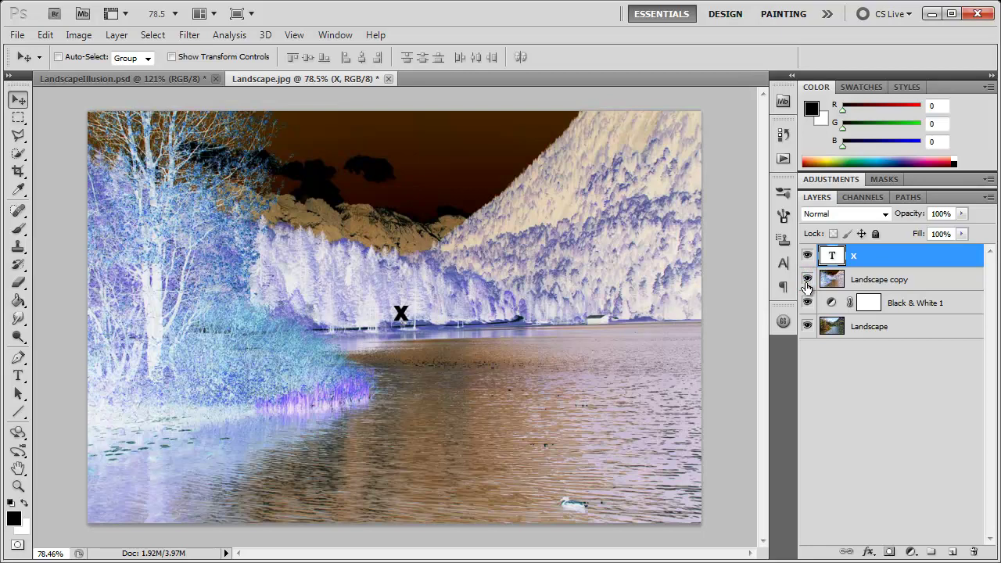
left_click(807, 279)
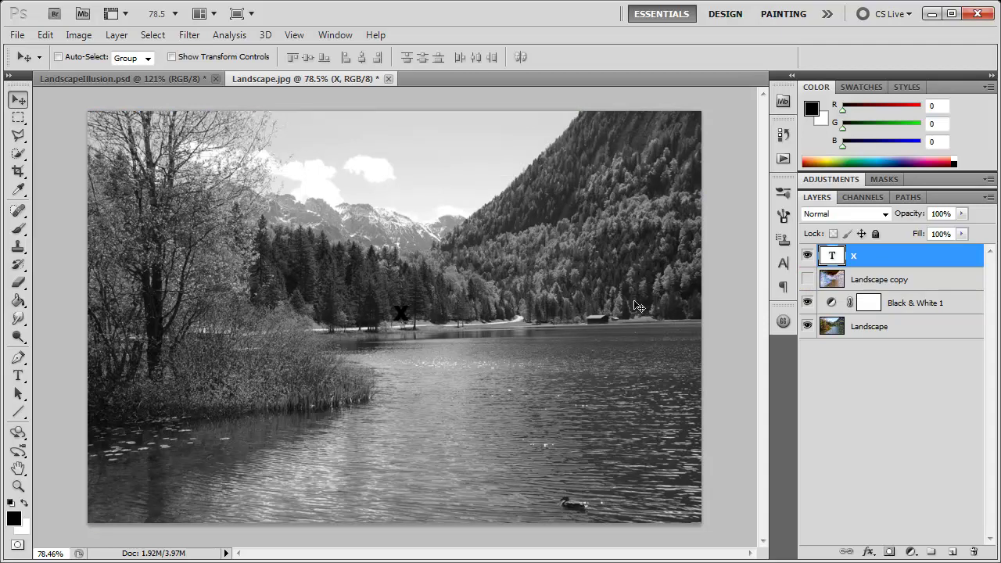
left_click(807, 279)
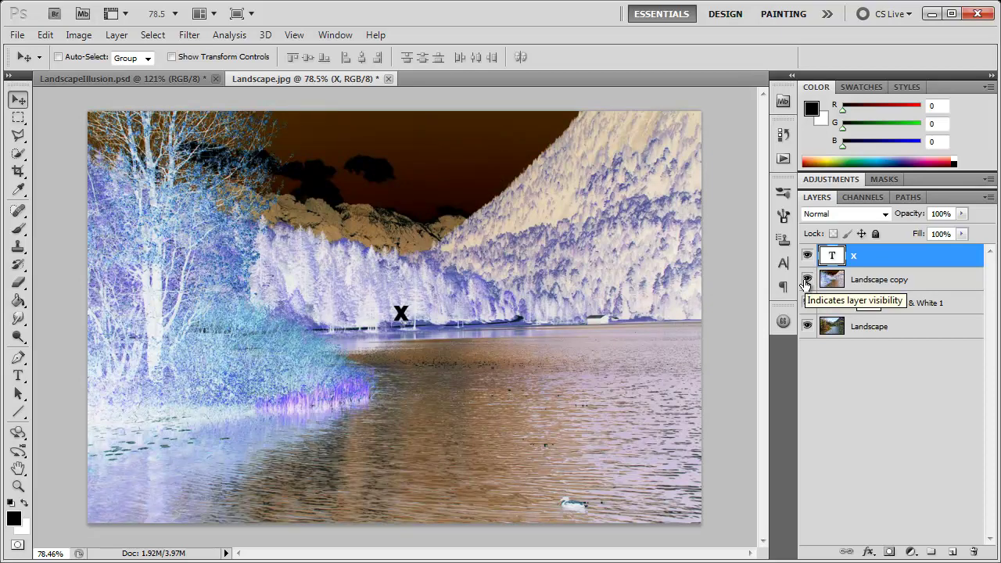
Open the Animation panel, switch to timeline mode, then convert back to frame animation
left_click(344, 36)
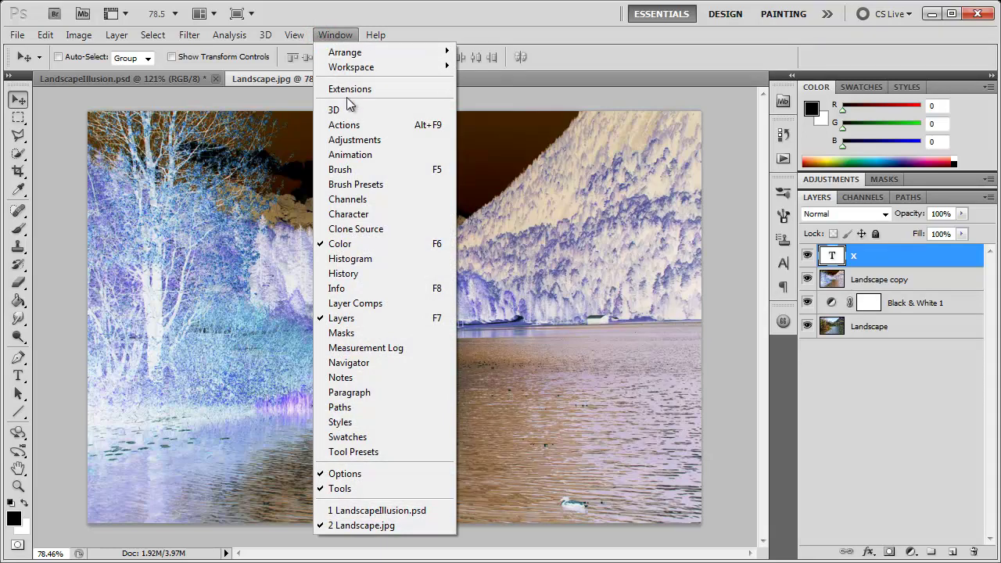
left_click(356, 155)
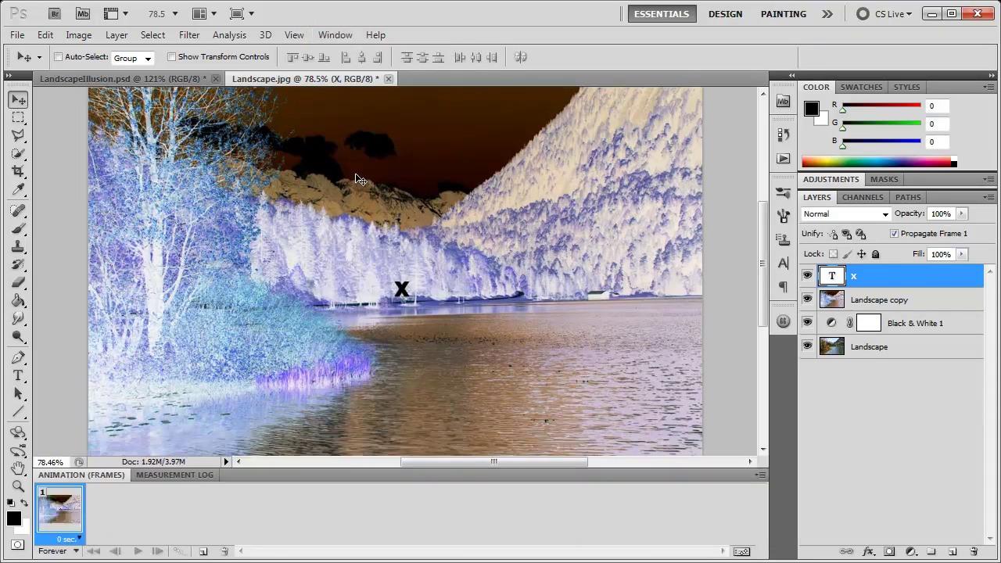
scroll(474, 287, "down", 3)
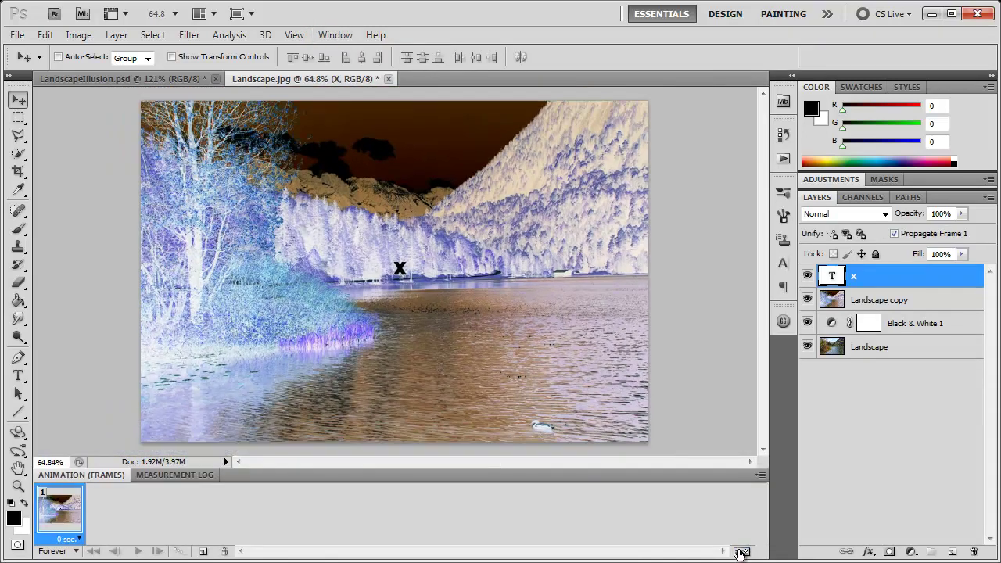
left_click(739, 552)
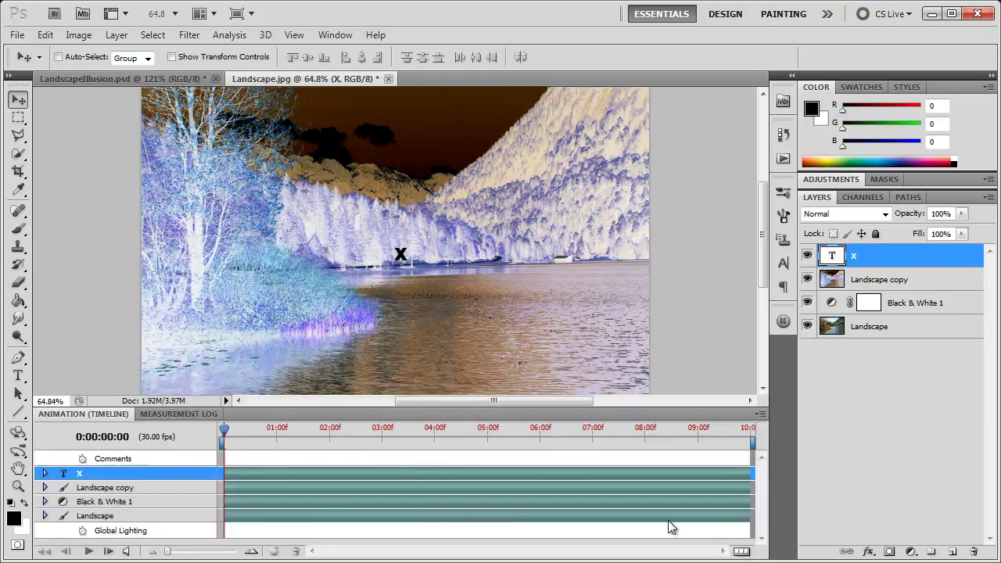
left_click(738, 552)
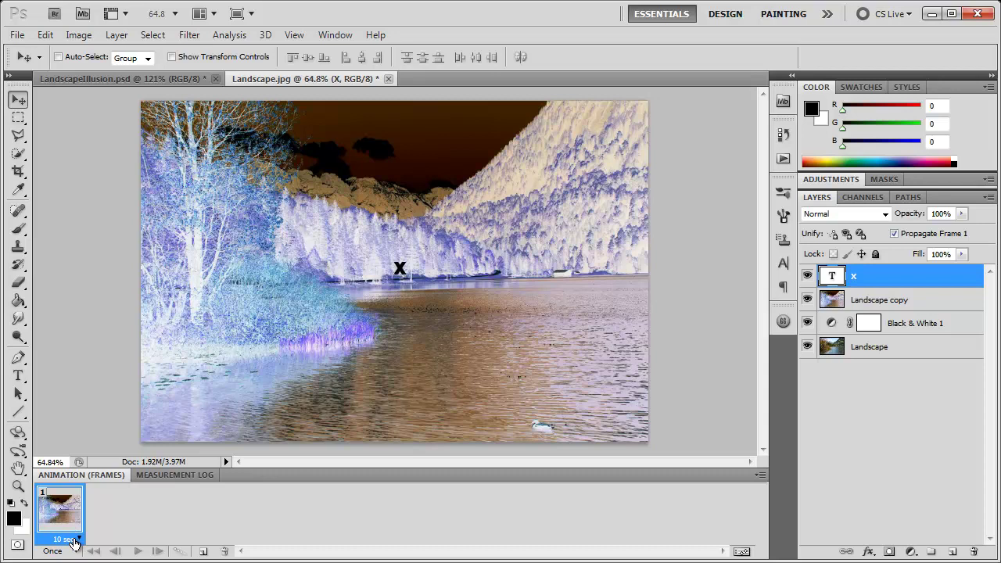
Duplicate frame 1, hide Landscape copy in frame 2, and check frame 1 stays inverted
left_click(202, 552)
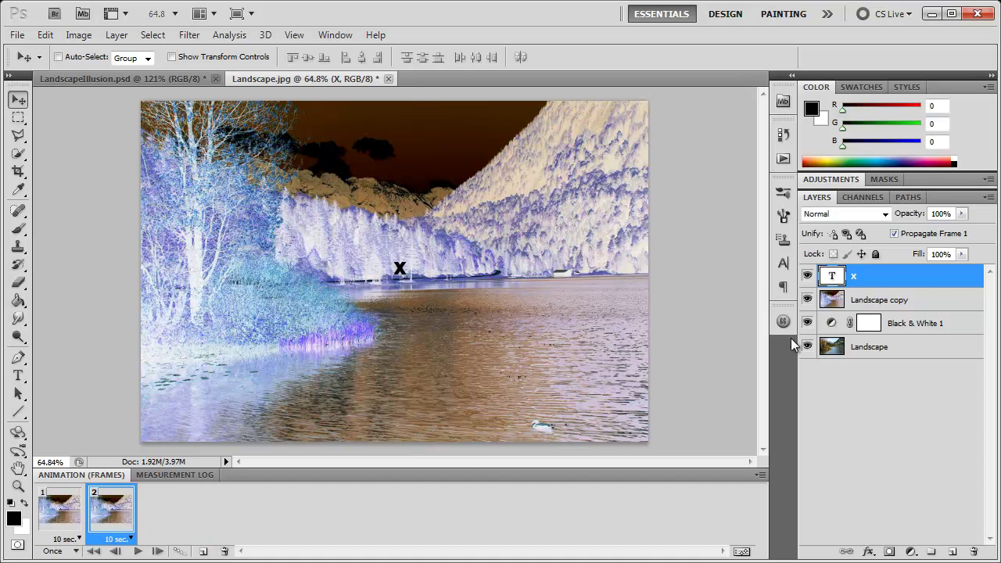
left_click(807, 300)
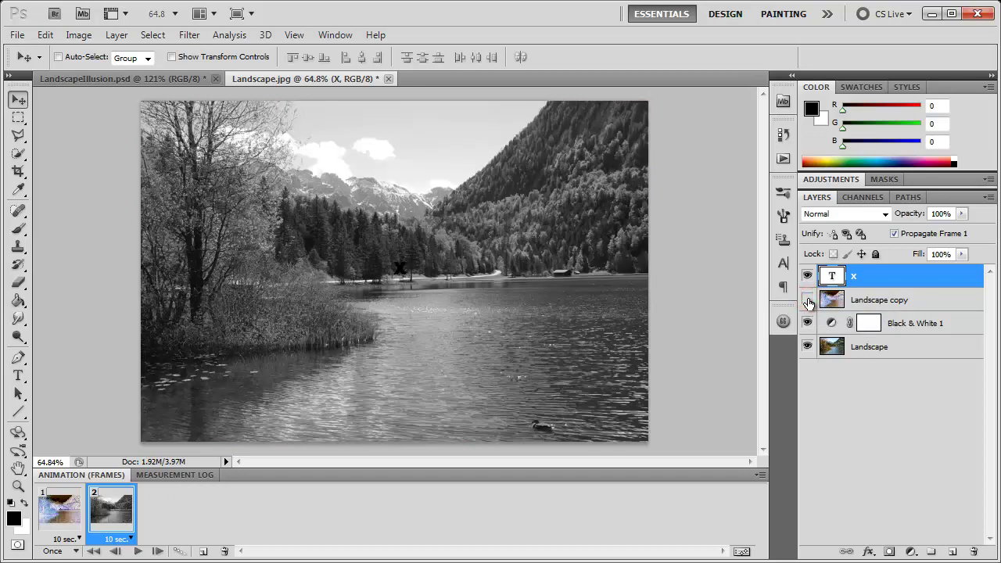
left_click(62, 519)
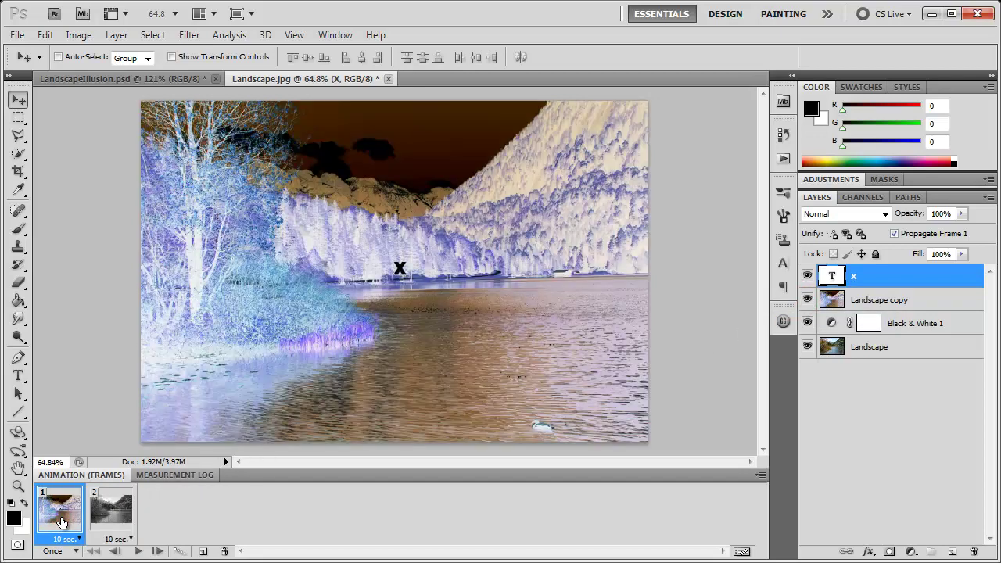
Set frame 1's delay to a custom 15 seconds and frame 2's delay to 5 seconds
left_click(129, 521)
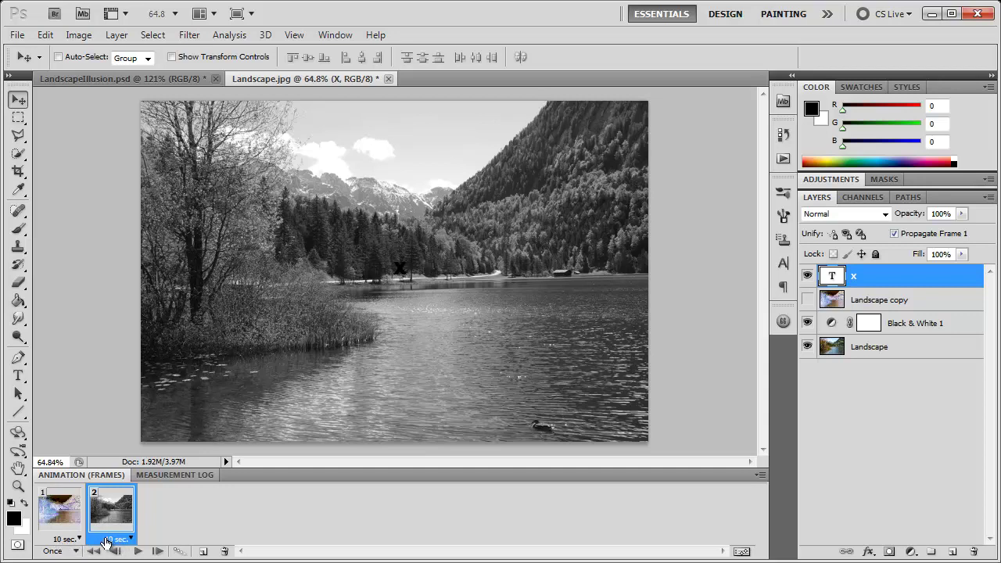
left_click(64, 540)
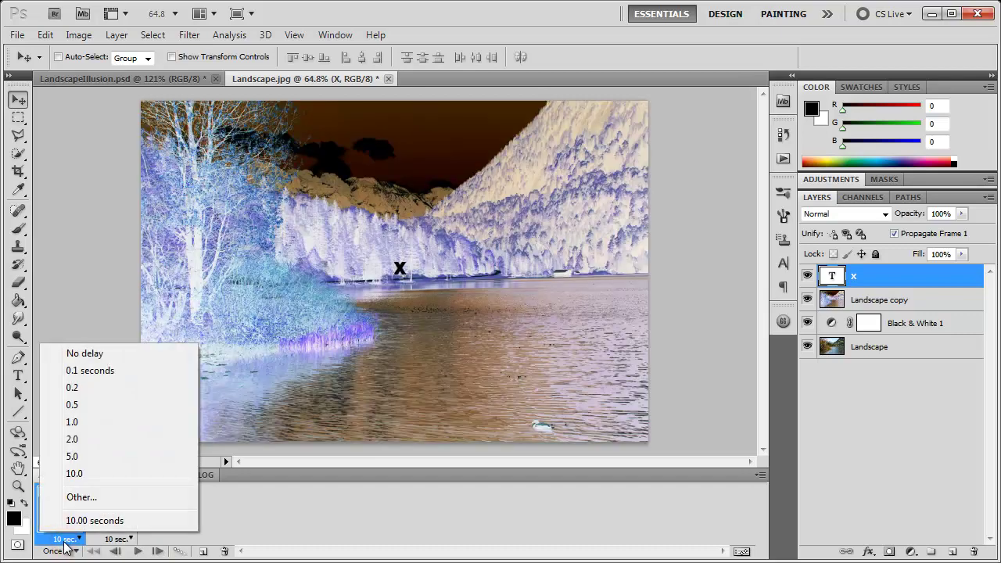
left_click(65, 541)
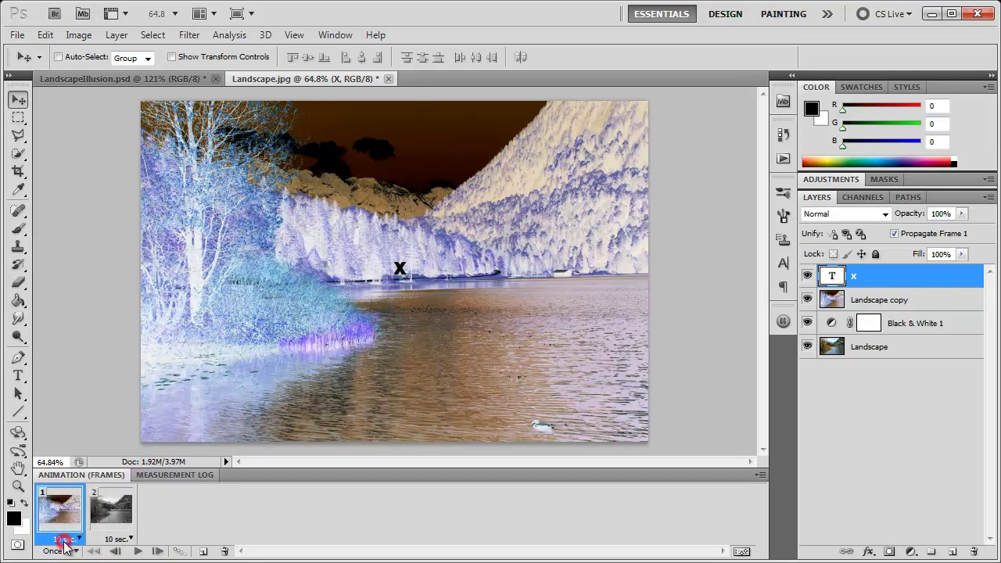
left_click(70, 538)
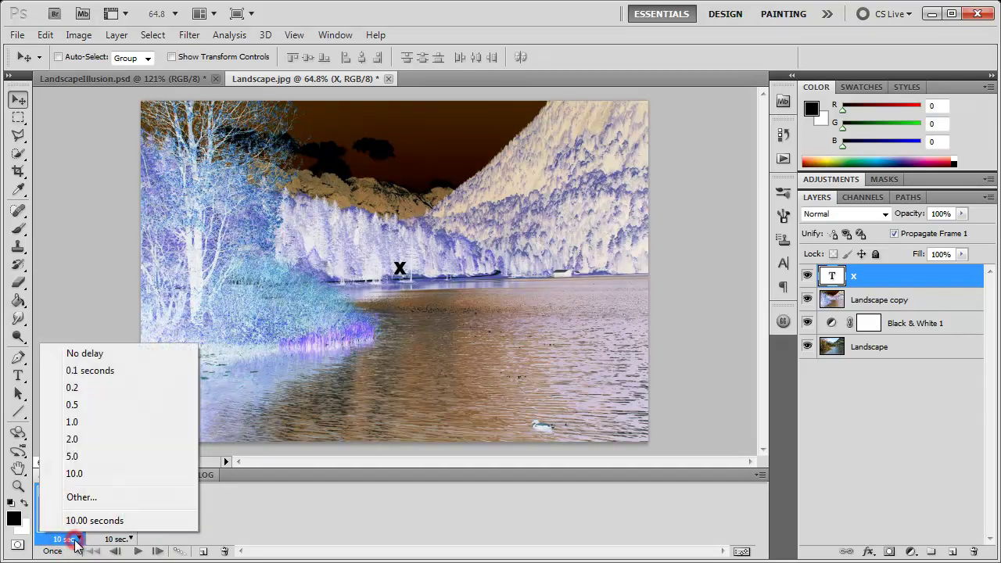
left_click(80, 497)
type("15")
left_click(568, 264)
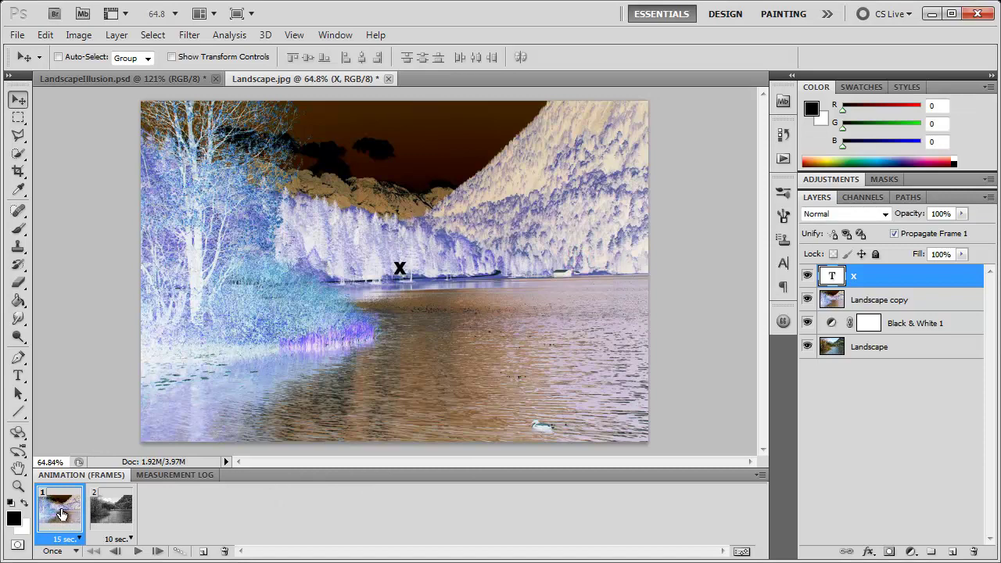
left_click(127, 538)
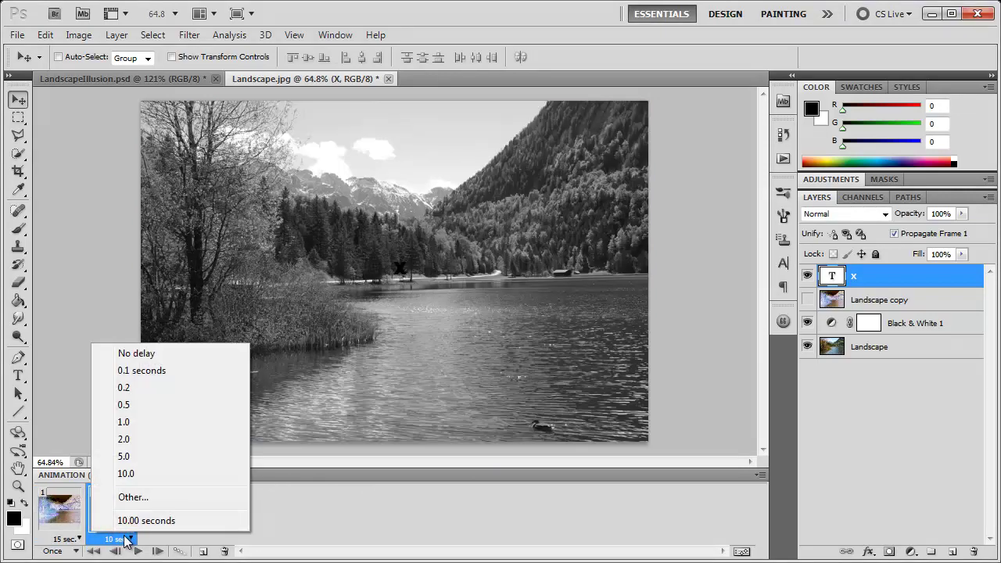
left_click(135, 460)
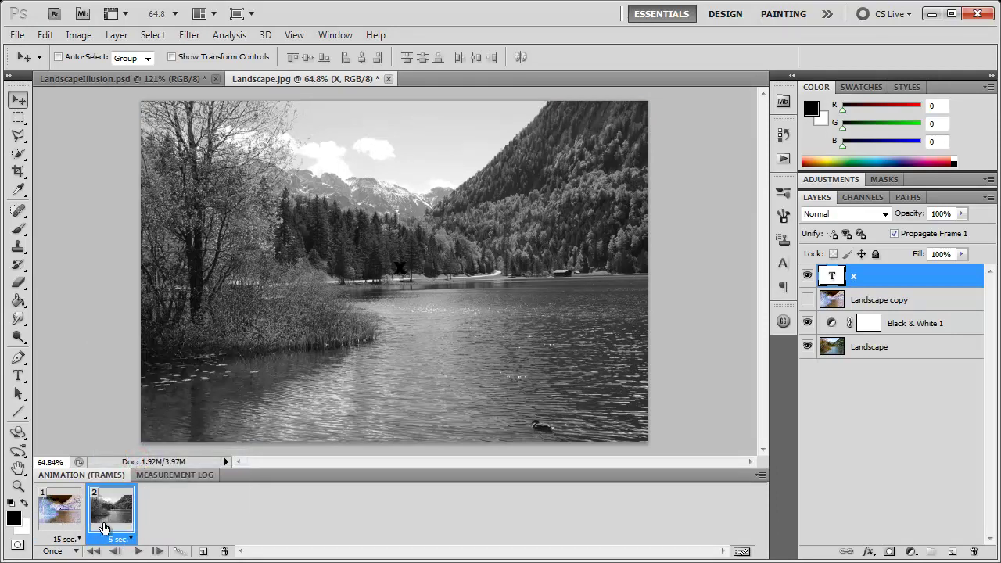
left_click(55, 518)
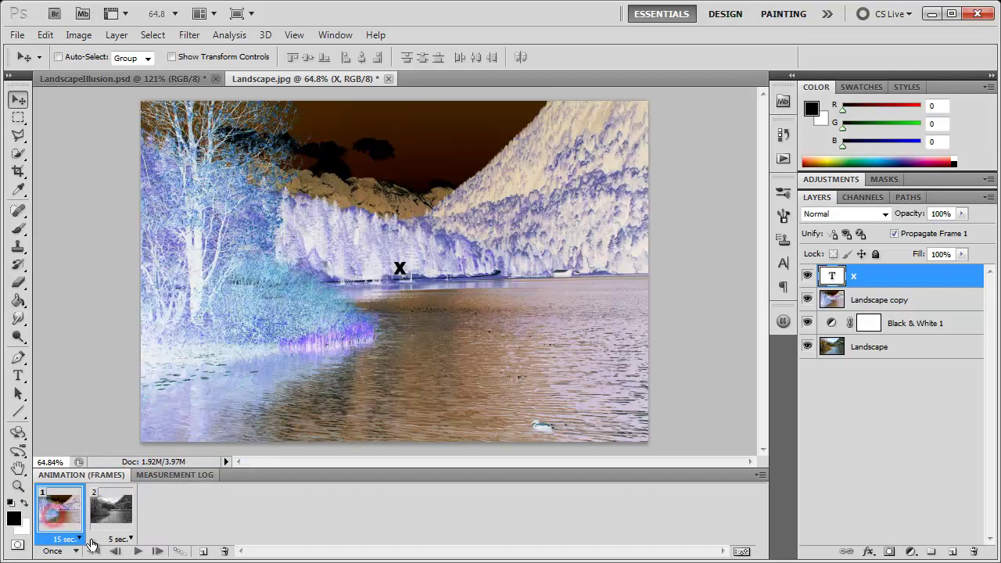
left_click(137, 551)
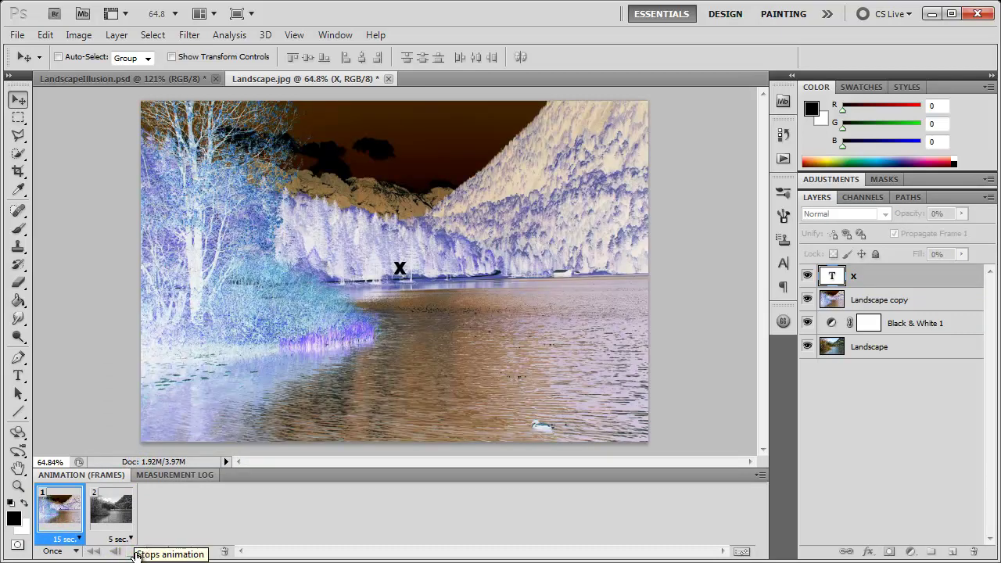
left_click(135, 553)
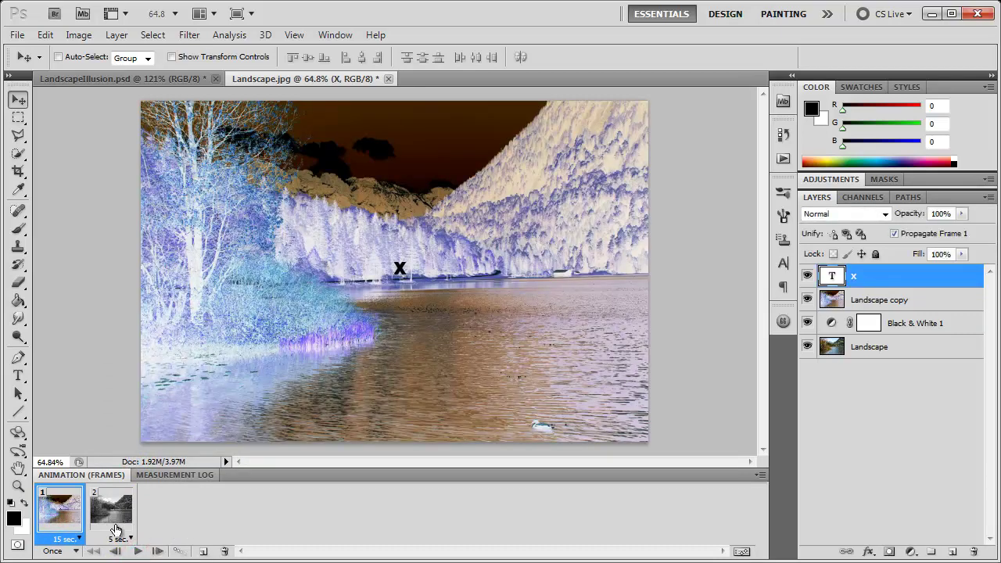
left_click(106, 529)
left_click(60, 509)
left_click(111, 509)
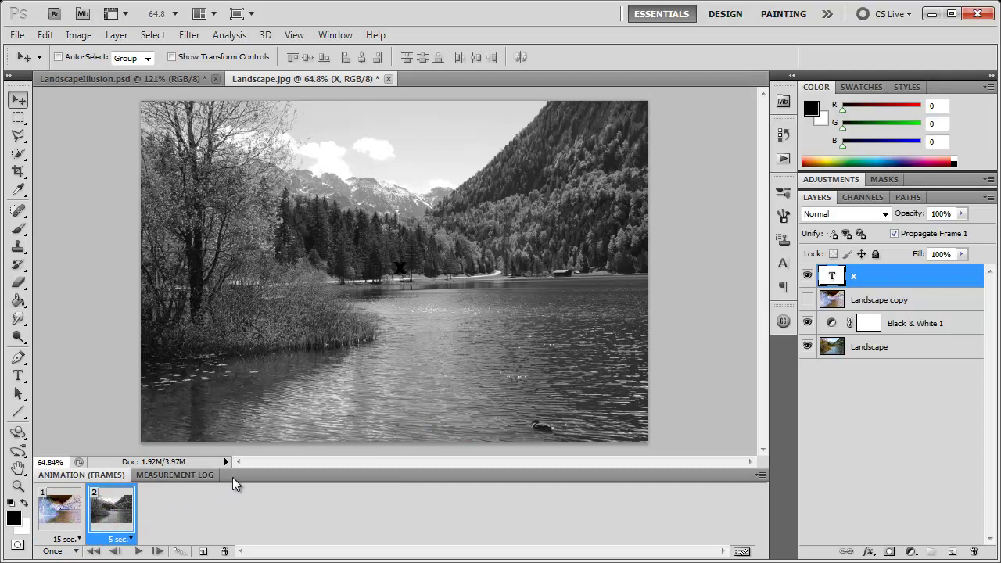
In Save for Web & Devices, choose GIF format and set the preview zoom to 66.7%
left_click(17, 35)
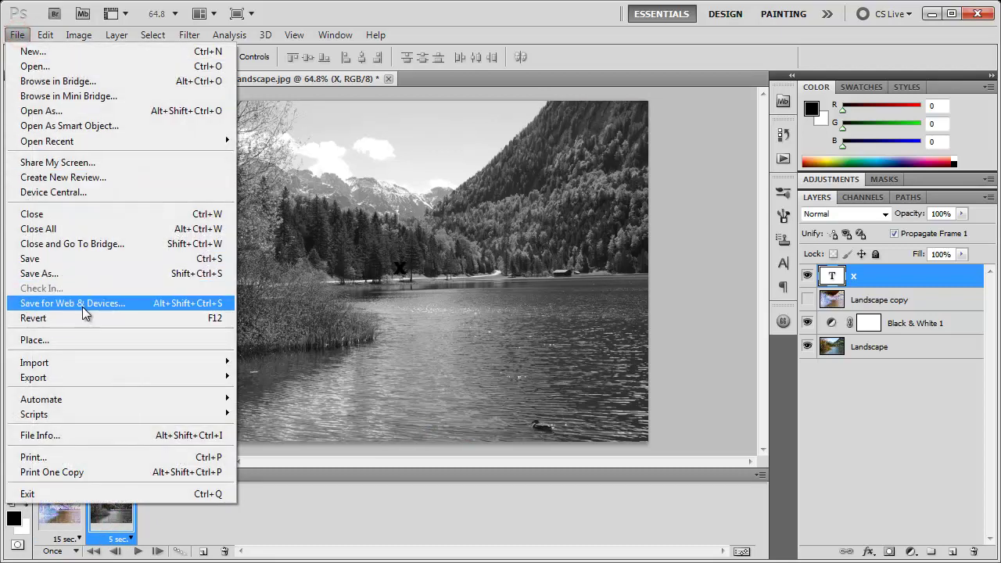
left_click(82, 304)
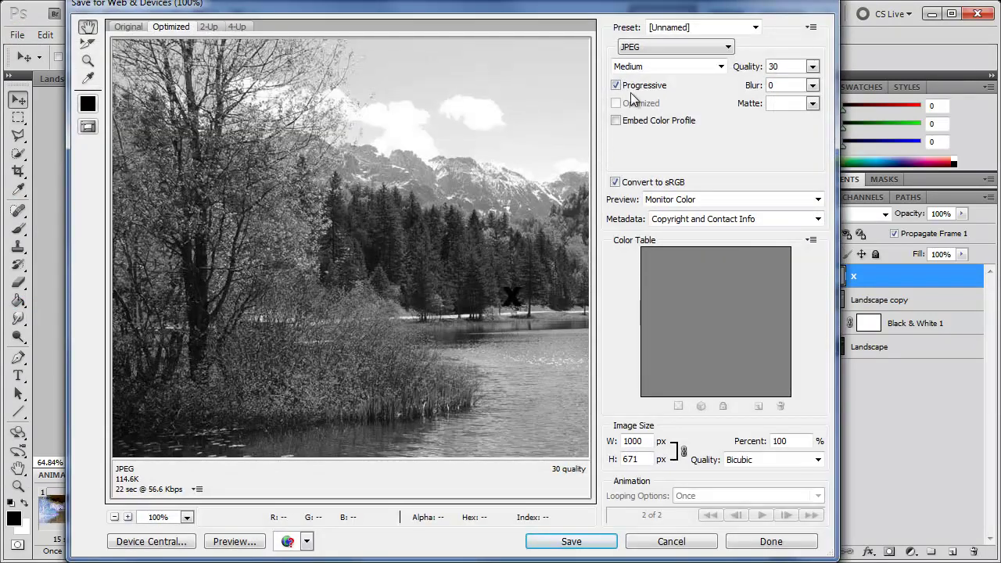
left_click(672, 48)
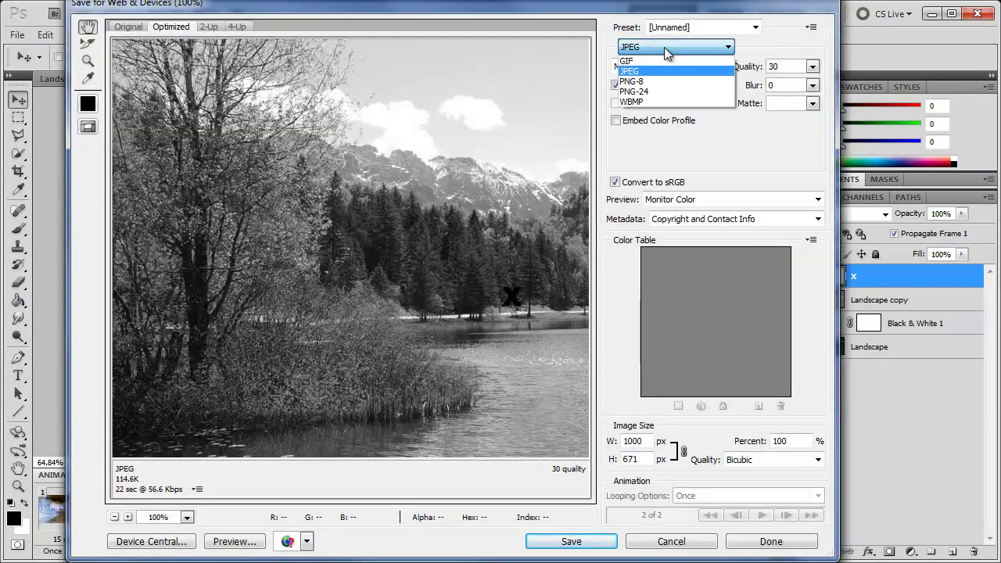
left_click(665, 62)
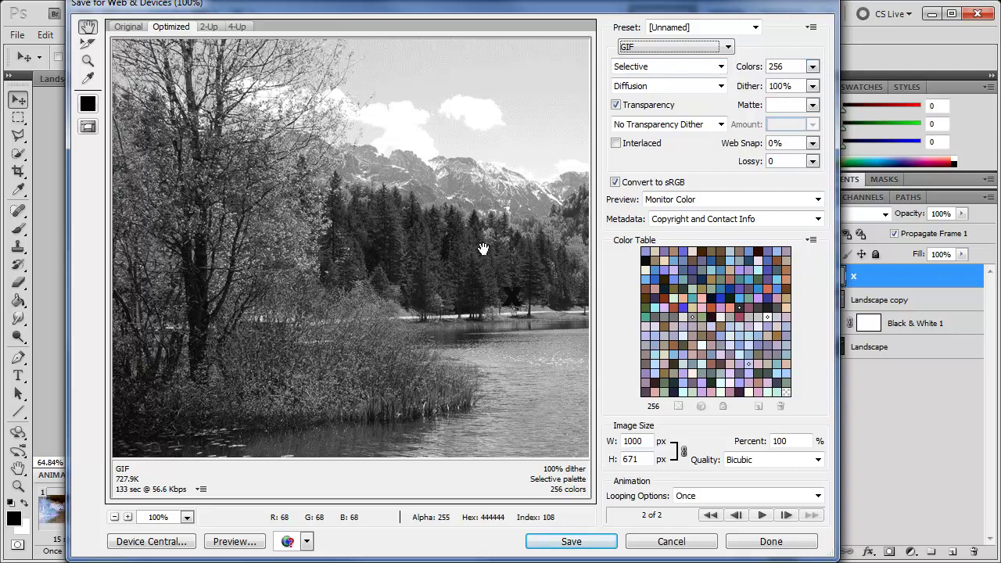
left_click(114, 517)
left_click(114, 516)
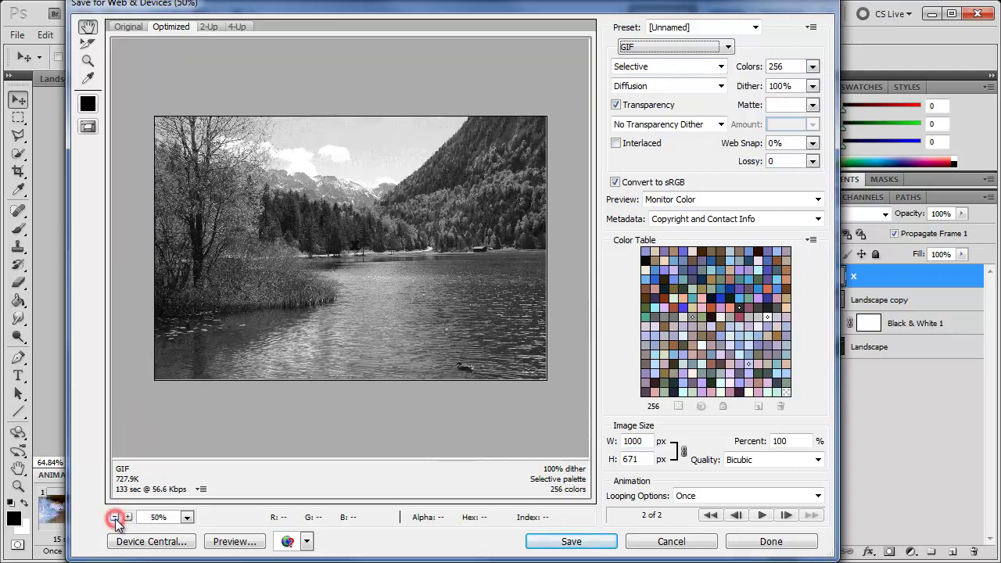
left_click(127, 516)
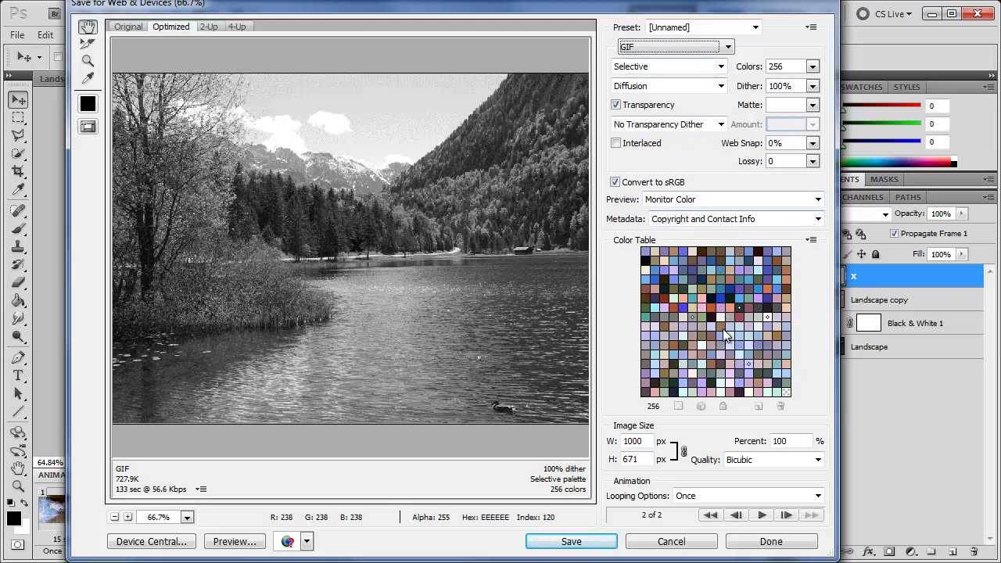
Set Looping Options to Forever, then start Save and cancel the file dialog
left_click(706, 495)
left_click(706, 525)
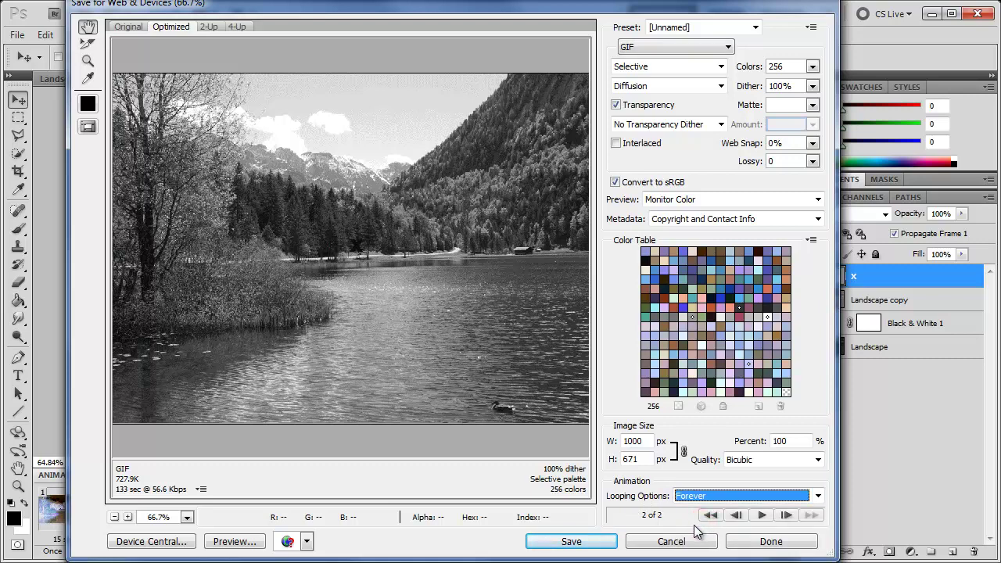
left_click(571, 540)
left_click(596, 452)
Close Save for Web with Done, then play and stop the animation preview
left_click(768, 540)
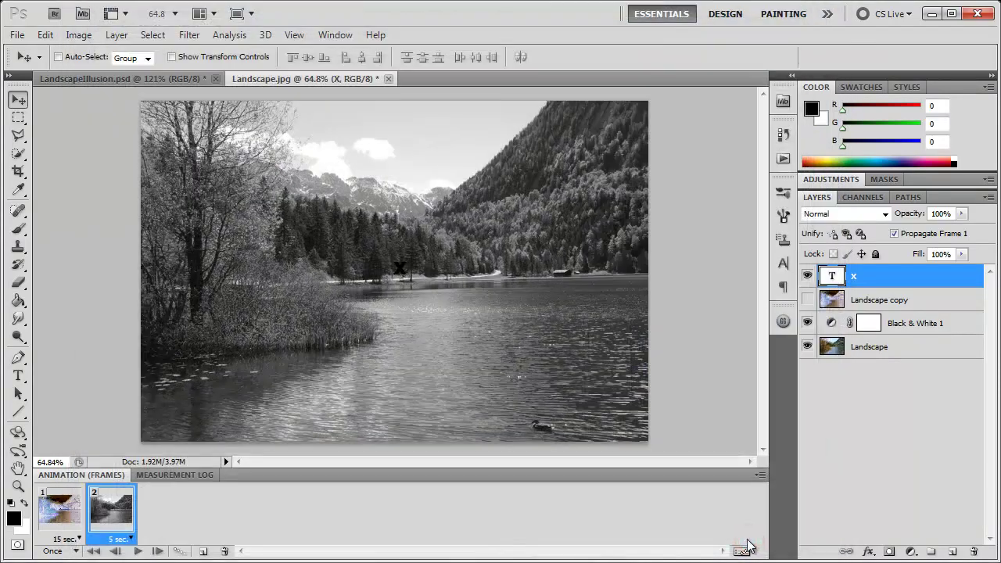
left_click(138, 550)
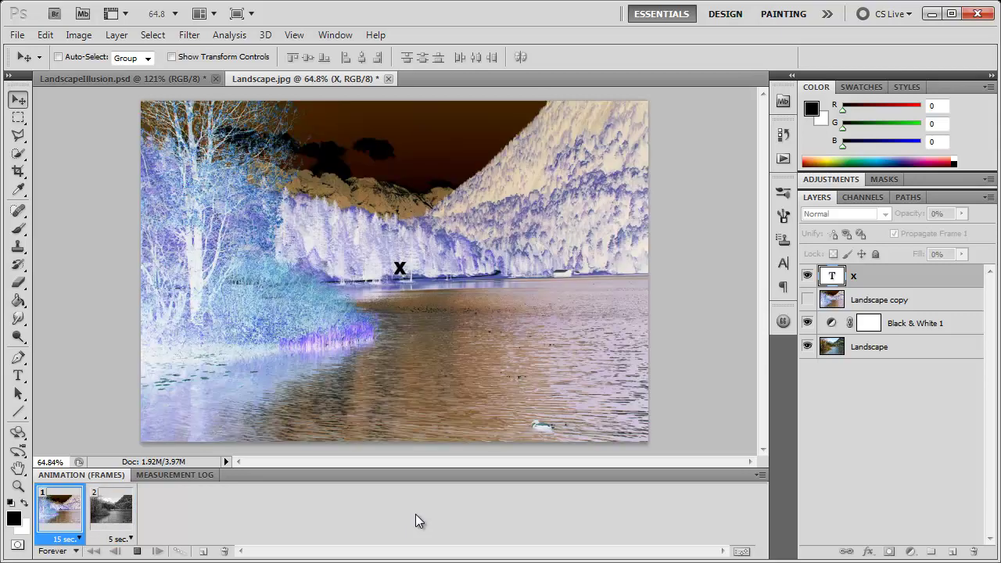
left_click(498, 519)
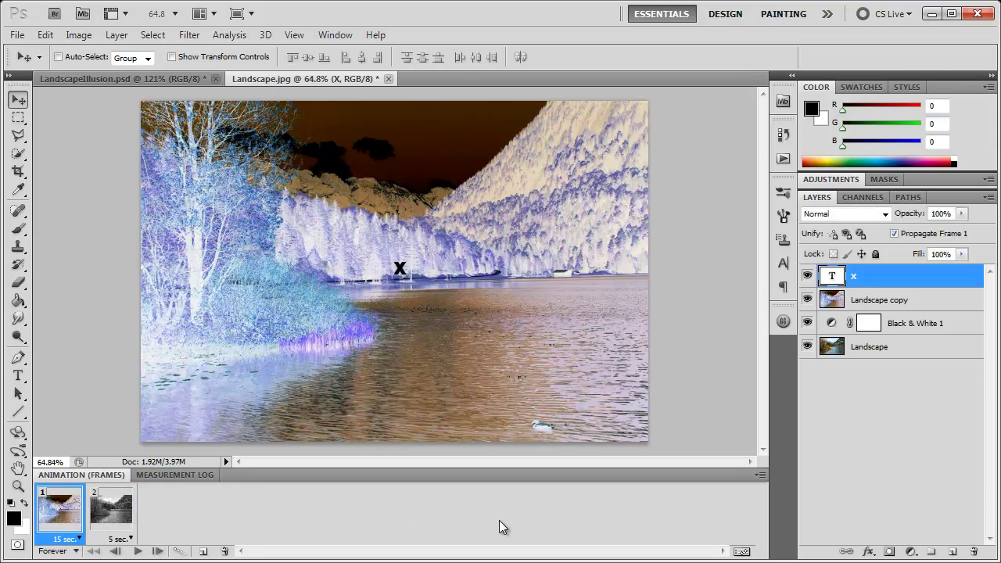